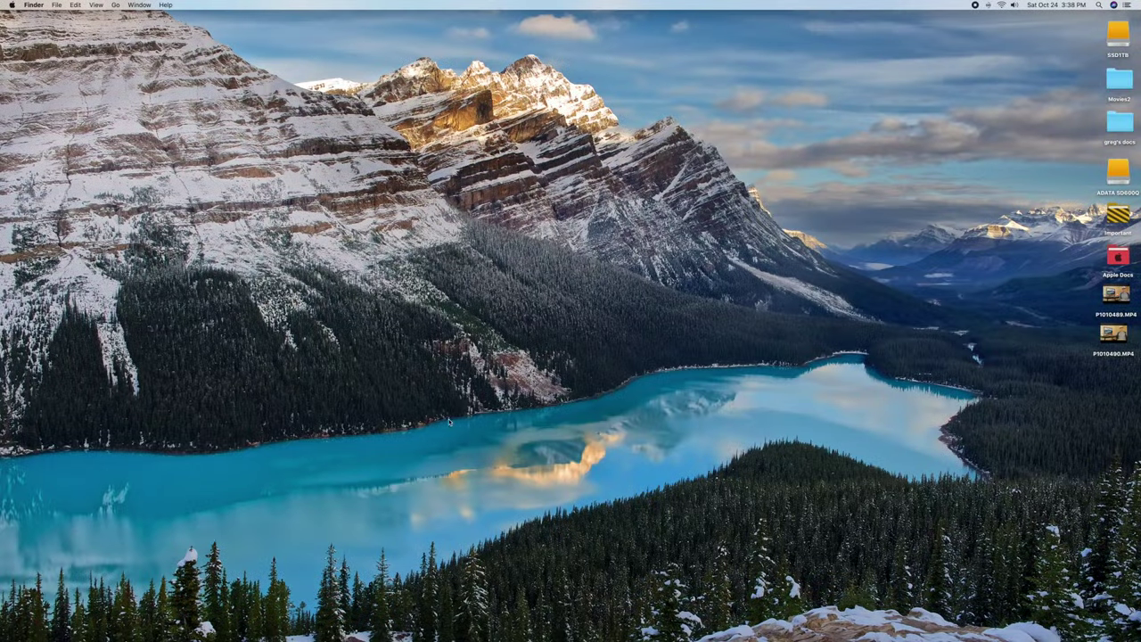
Bring up Google Chrome from the Dock, showing the MacRumors homepage.
click(197, 624)
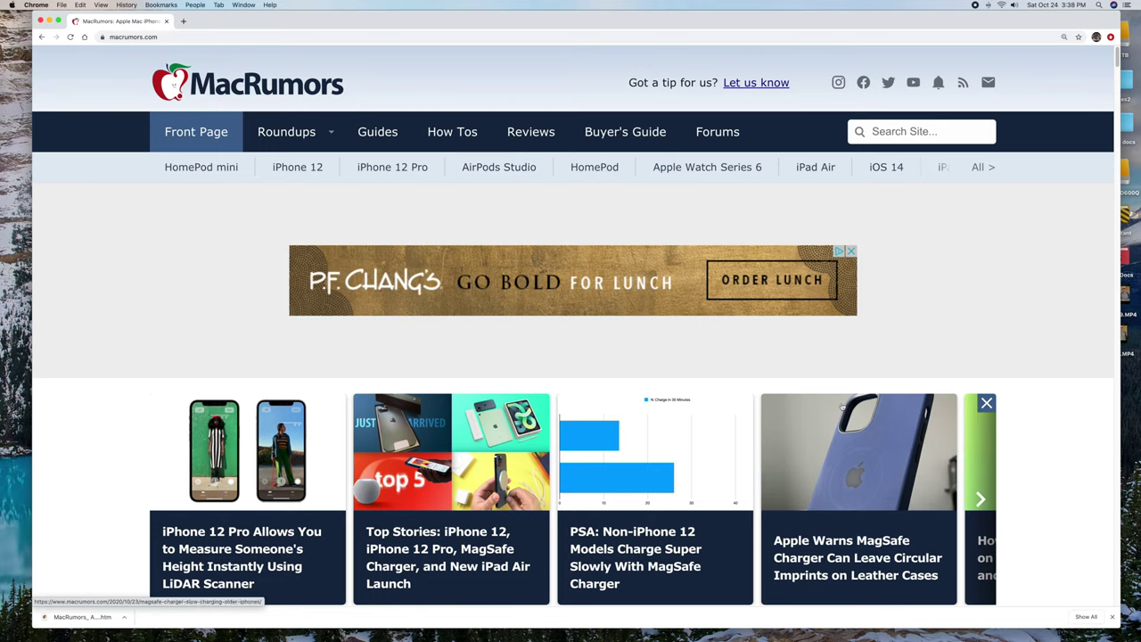
scroll(1061, 265, down, 15)
scroll(1079, 300, up, 15)
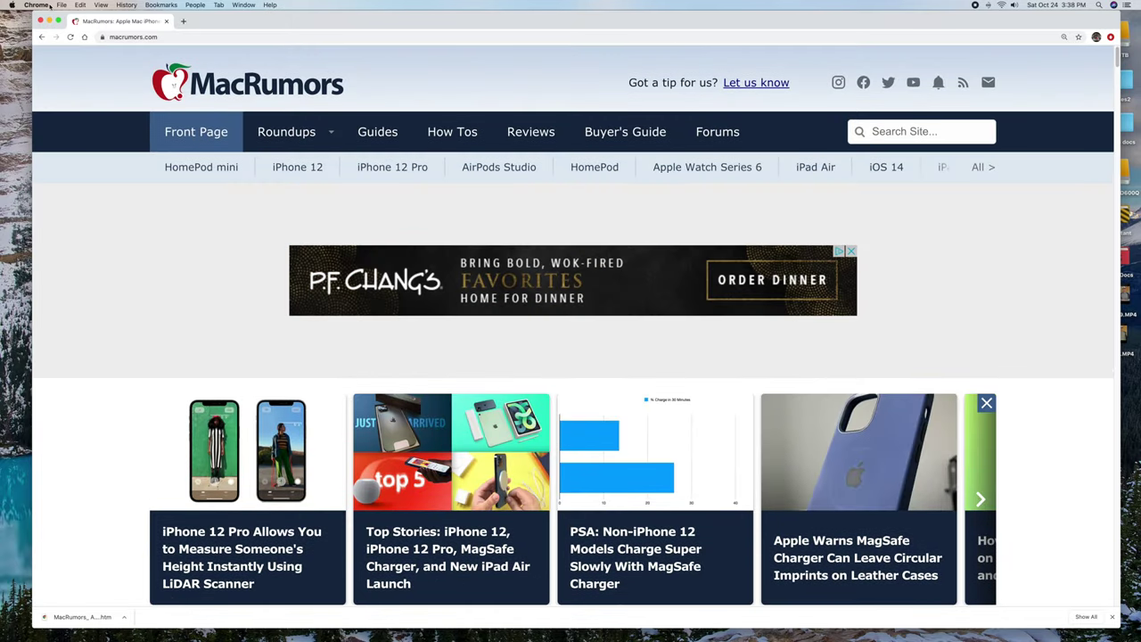
Print the MacRumors homepage as a PDF to the Desktop, then minimize Chrome.
click(61, 5)
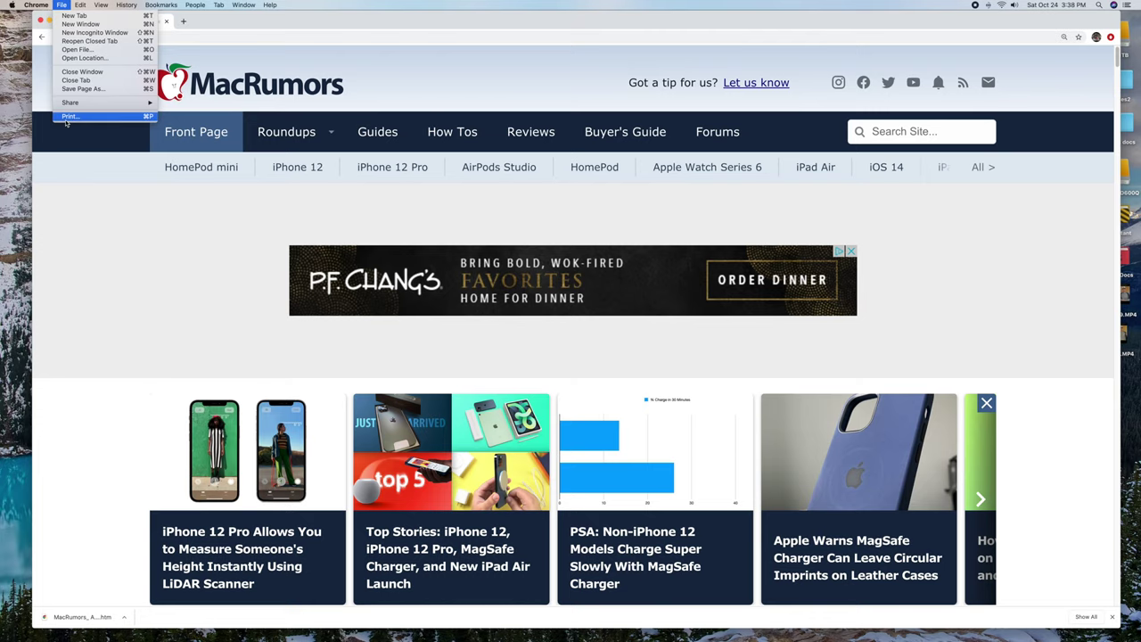
click(69, 116)
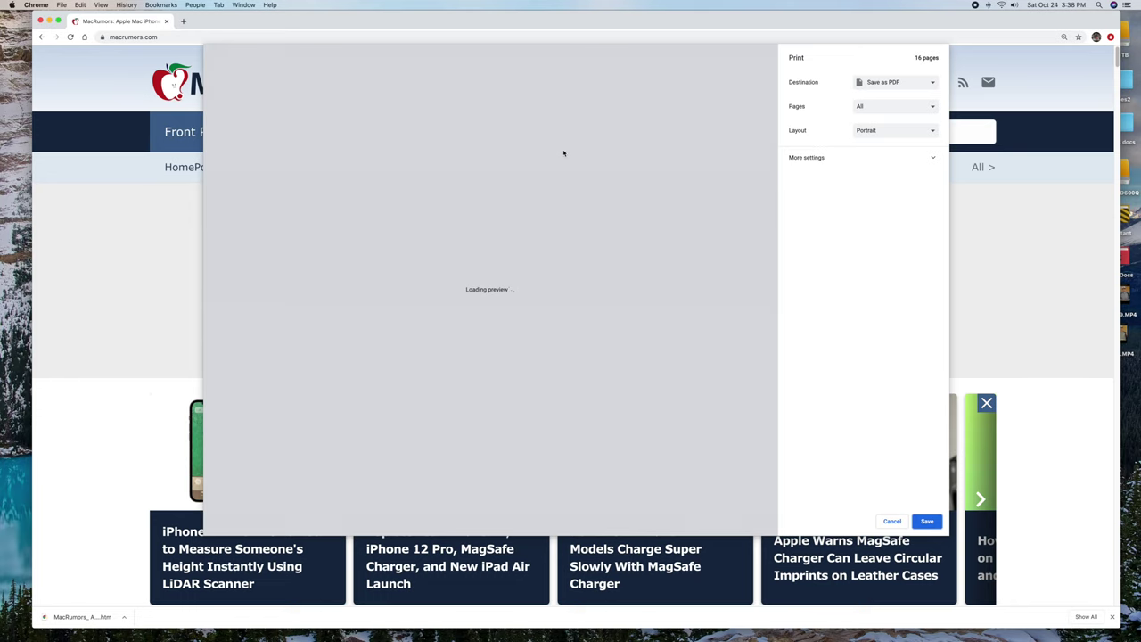
scroll(531, 298, down, 10)
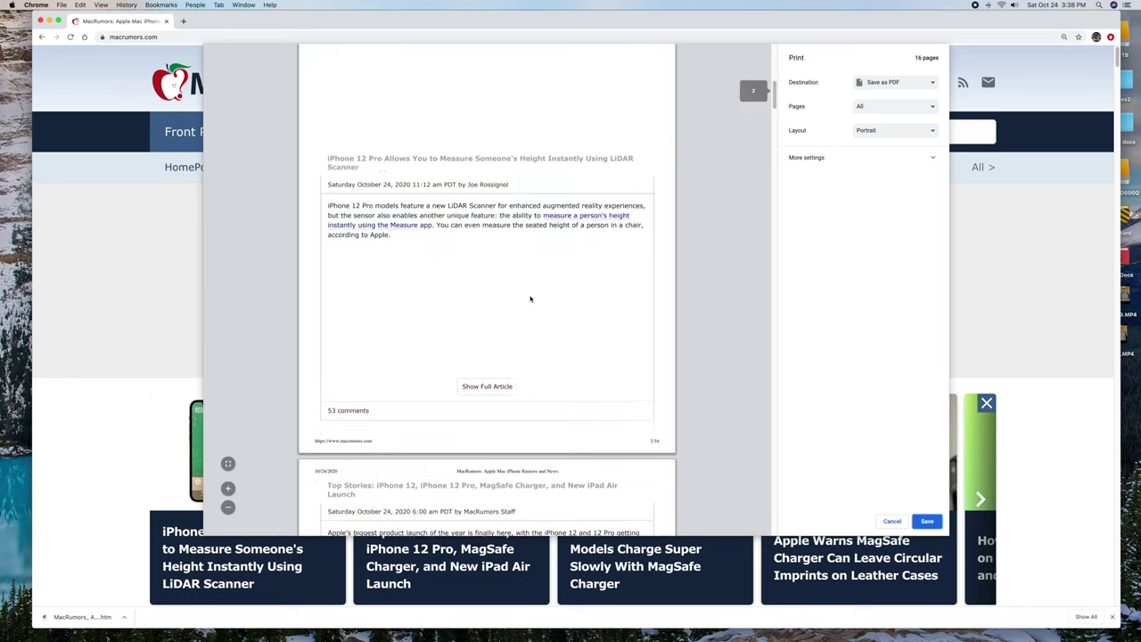
scroll(530, 299, down, 10)
scroll(530, 299, up, 20)
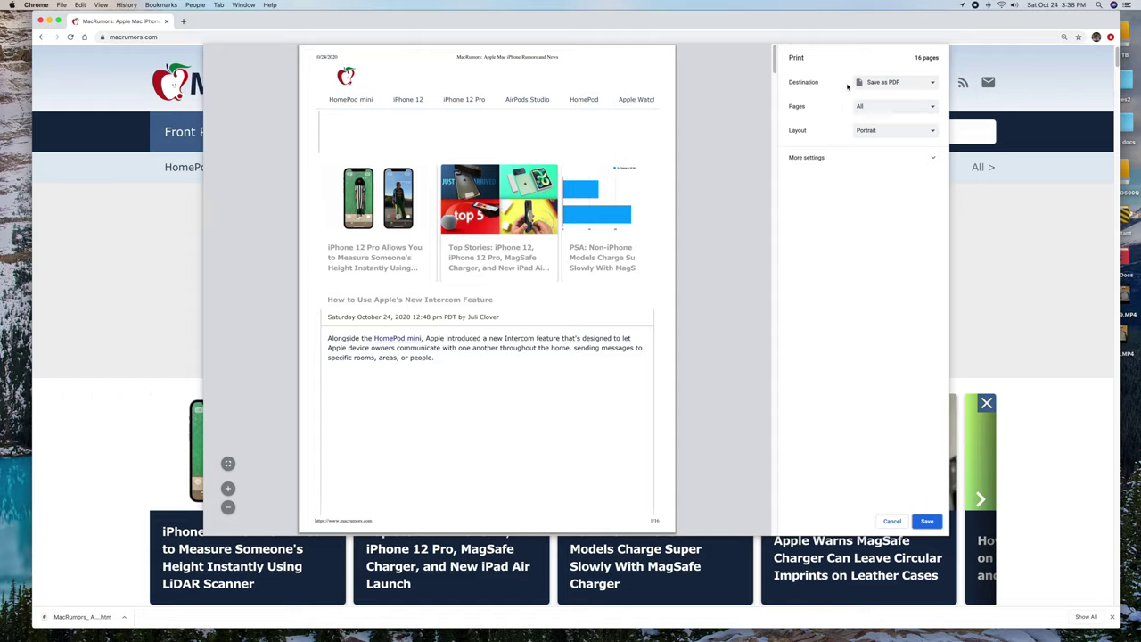
click(934, 82)
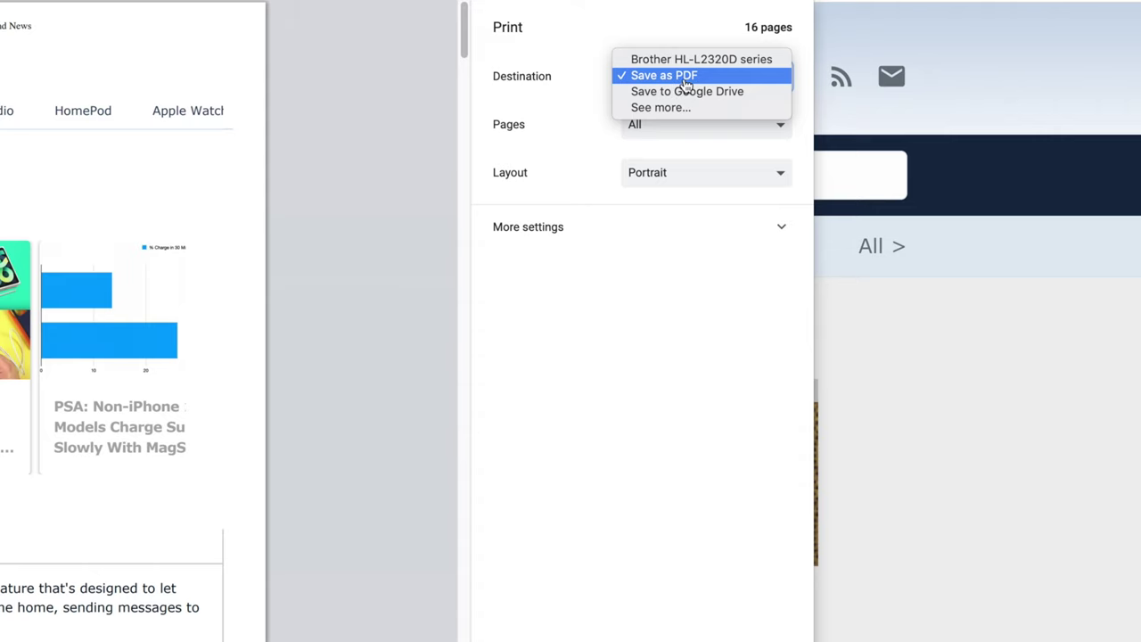
click(687, 78)
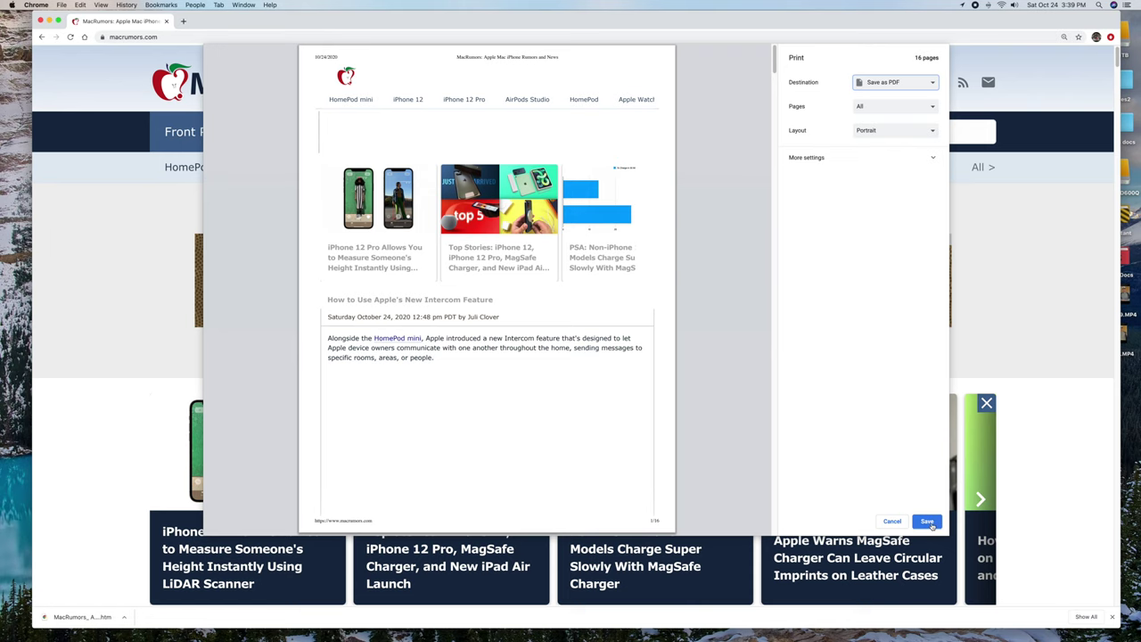
click(928, 522)
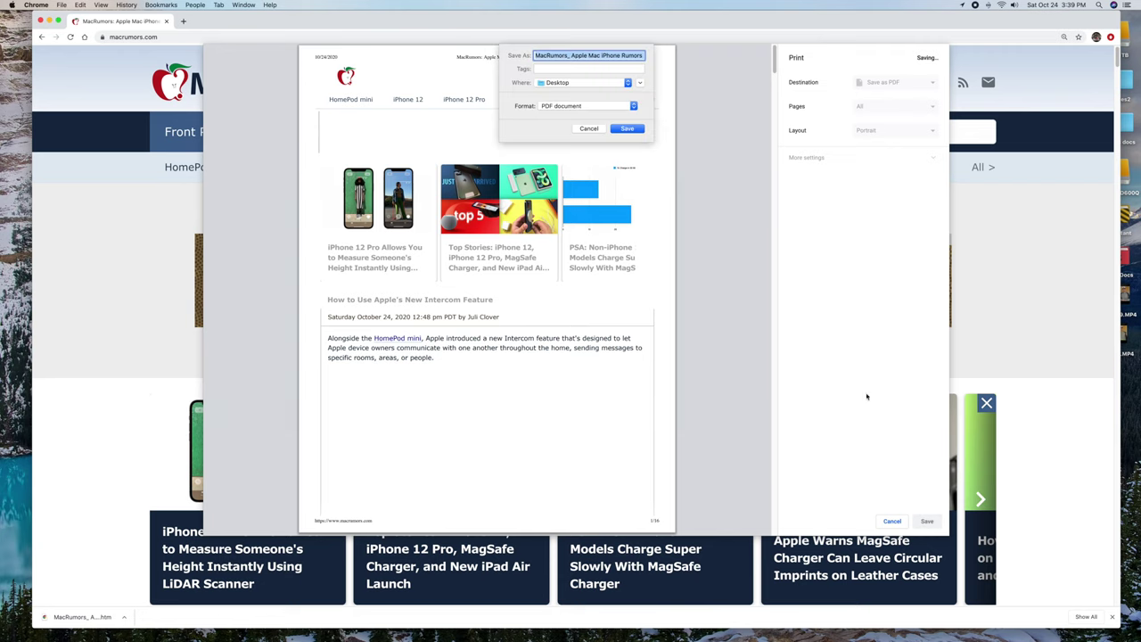
click(626, 128)
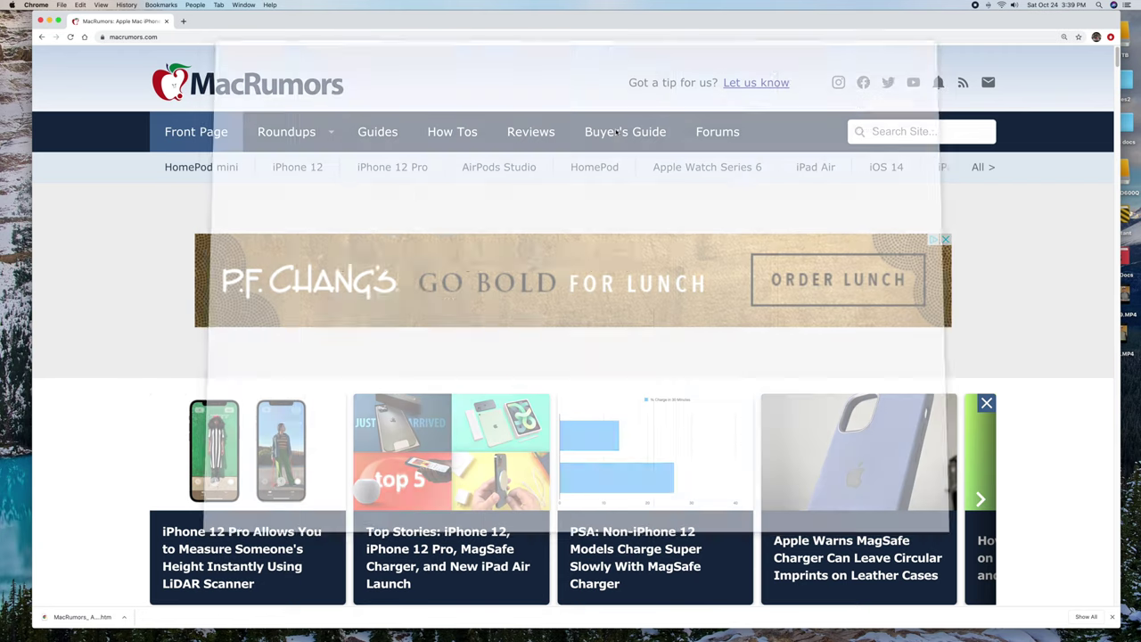
click(52, 21)
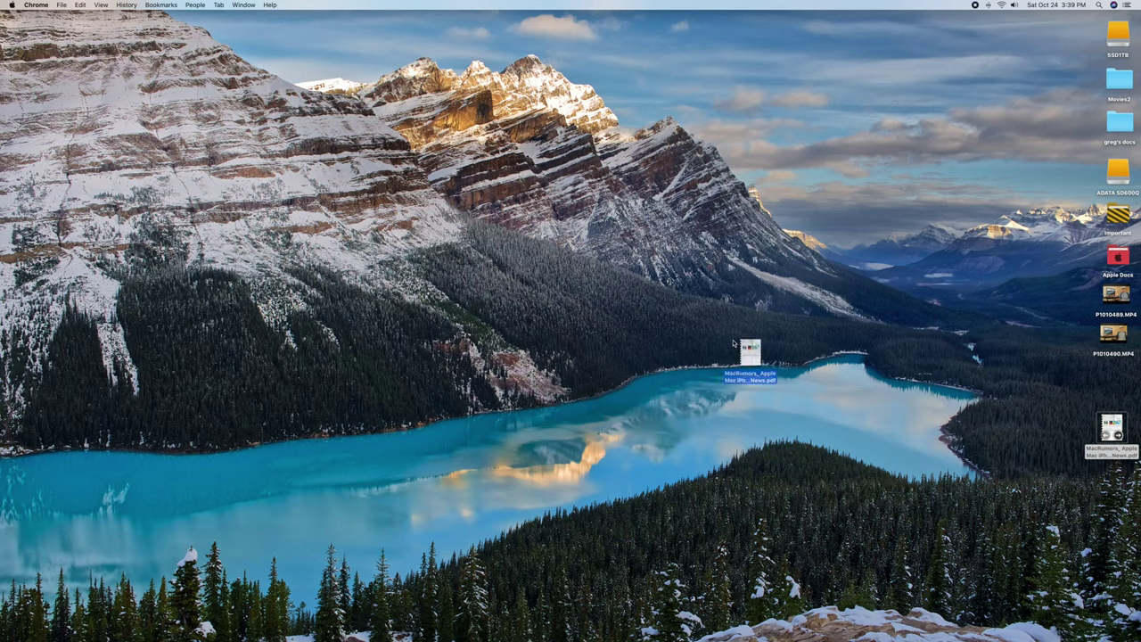
Center the MacRumors PDF on the desktop, Quick Look its pages, then restore Chrome.
drag(735, 344, 553, 295)
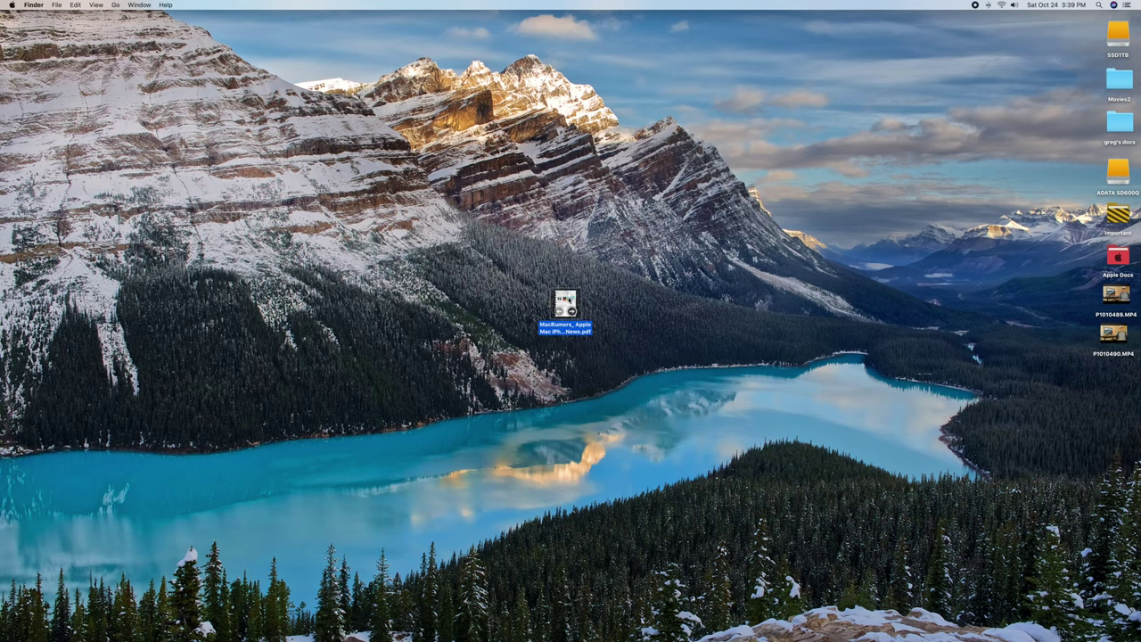
key(space)
scroll(286, 346, down, 10)
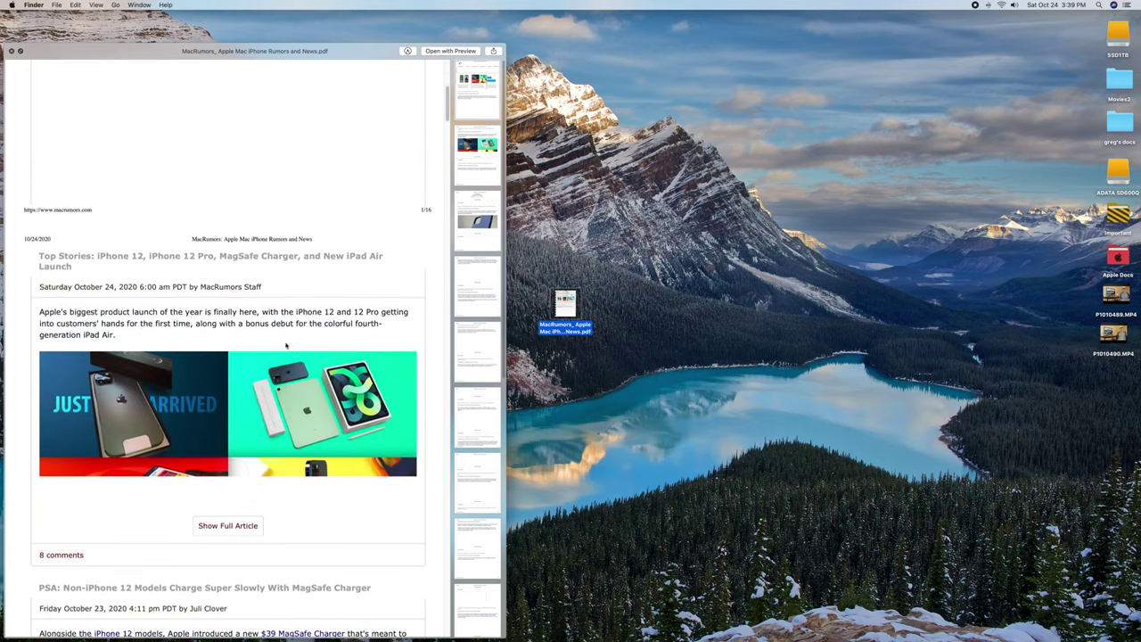
scroll(286, 346, down, 10)
scroll(286, 346, down, 10)
scroll(286, 346, down, 10)
scroll(287, 346, down, 8)
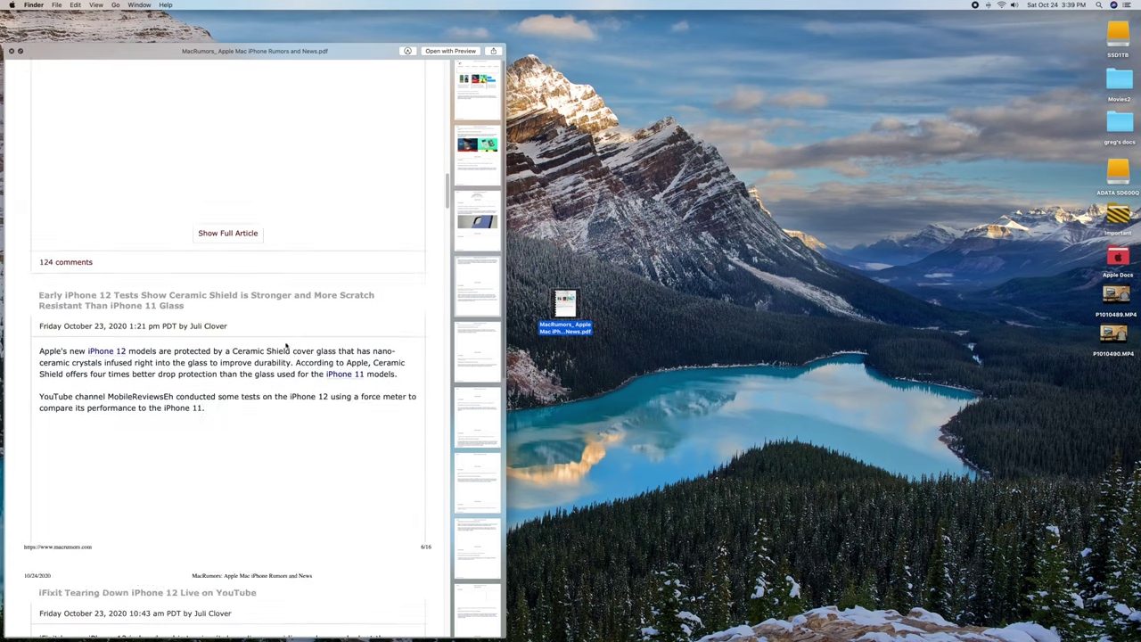
scroll(287, 346, down, 8)
scroll(286, 346, down, 8)
scroll(287, 343, down, 8)
scroll(288, 343, up, 8)
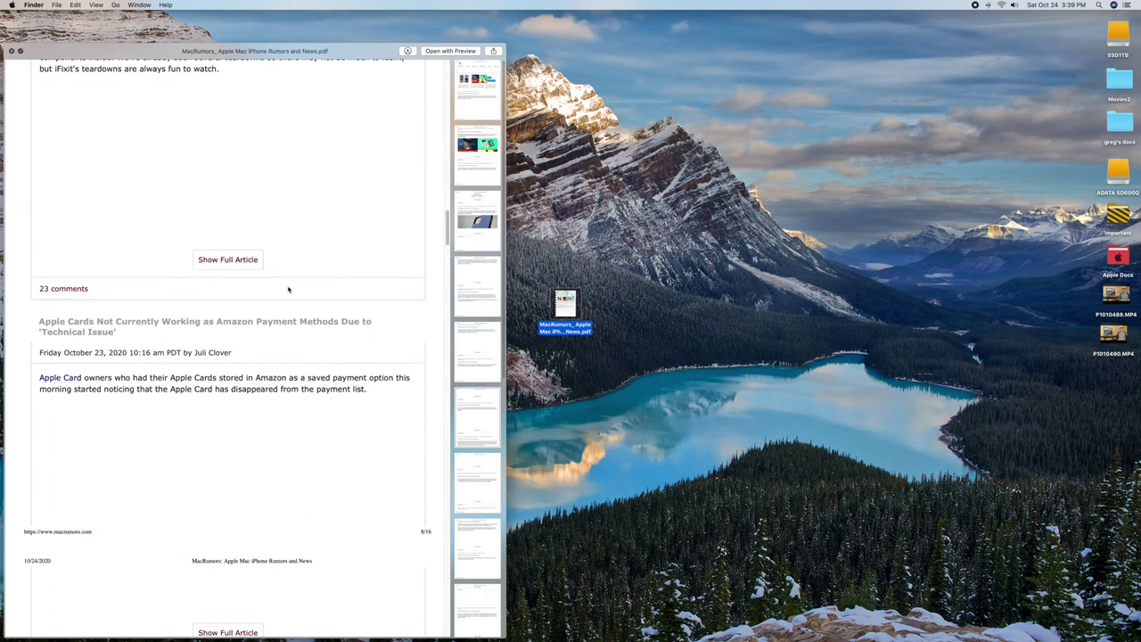
scroll(127, 202, up, 10)
scroll(161, 241, up, 10)
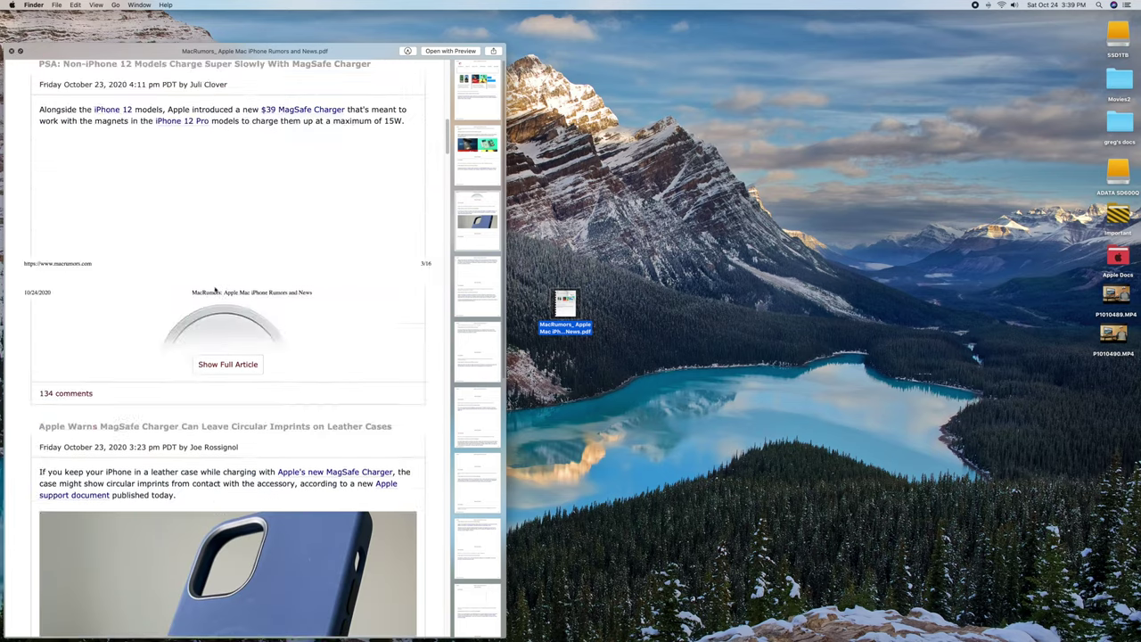
scroll(189, 275, up, 10)
key(space)
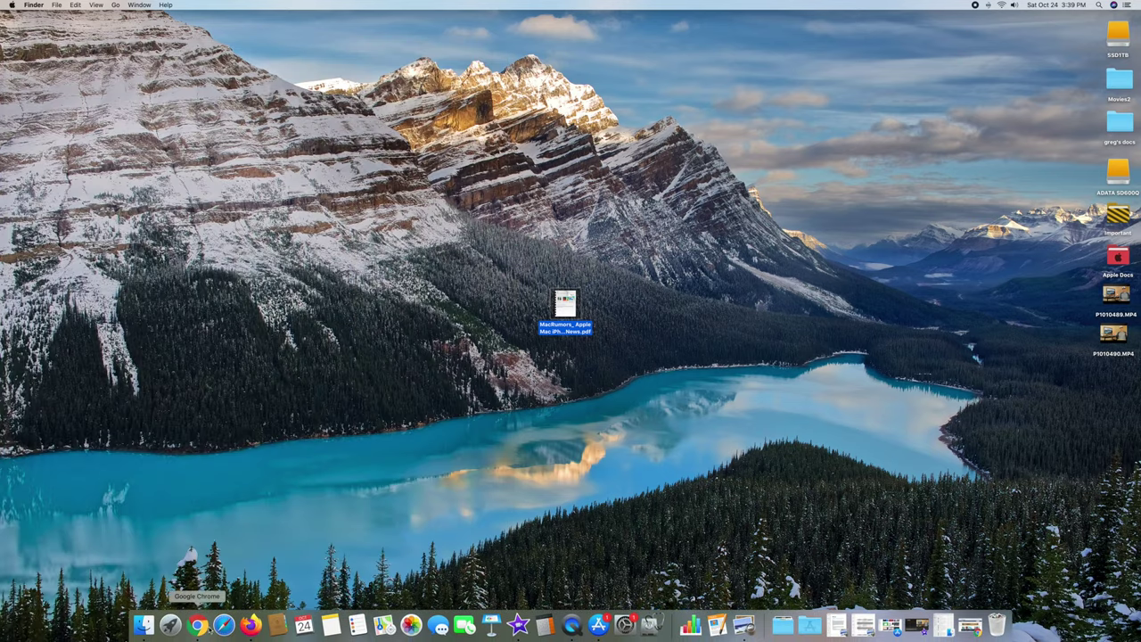
click(198, 624)
scroll(520, 349, down, 10)
scroll(520, 349, down, 8)
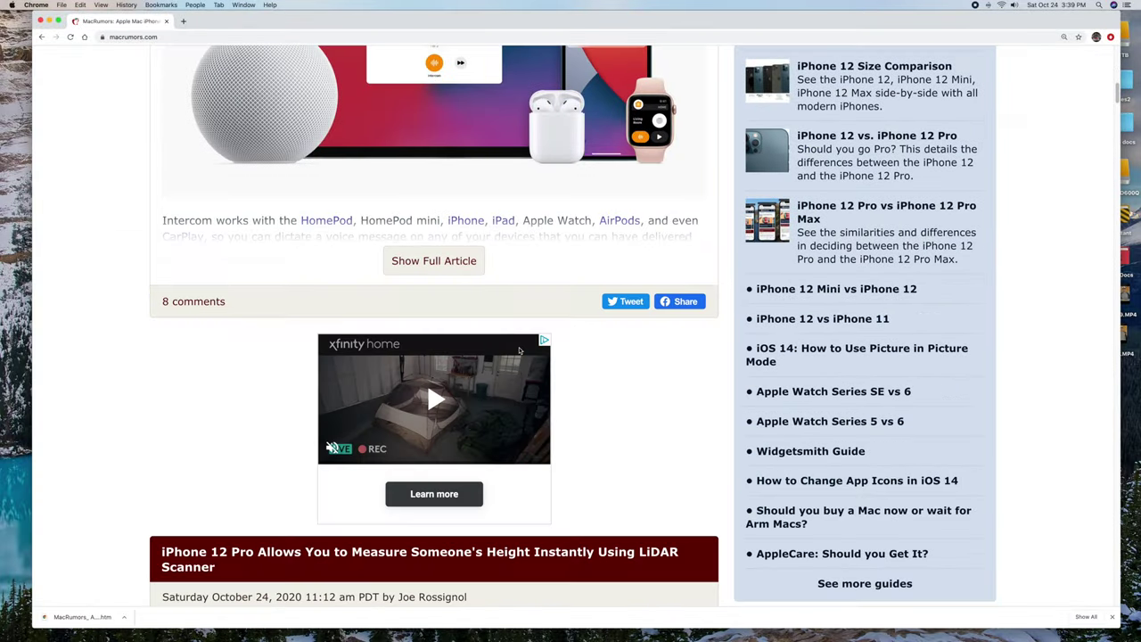
scroll(520, 349, up, 15)
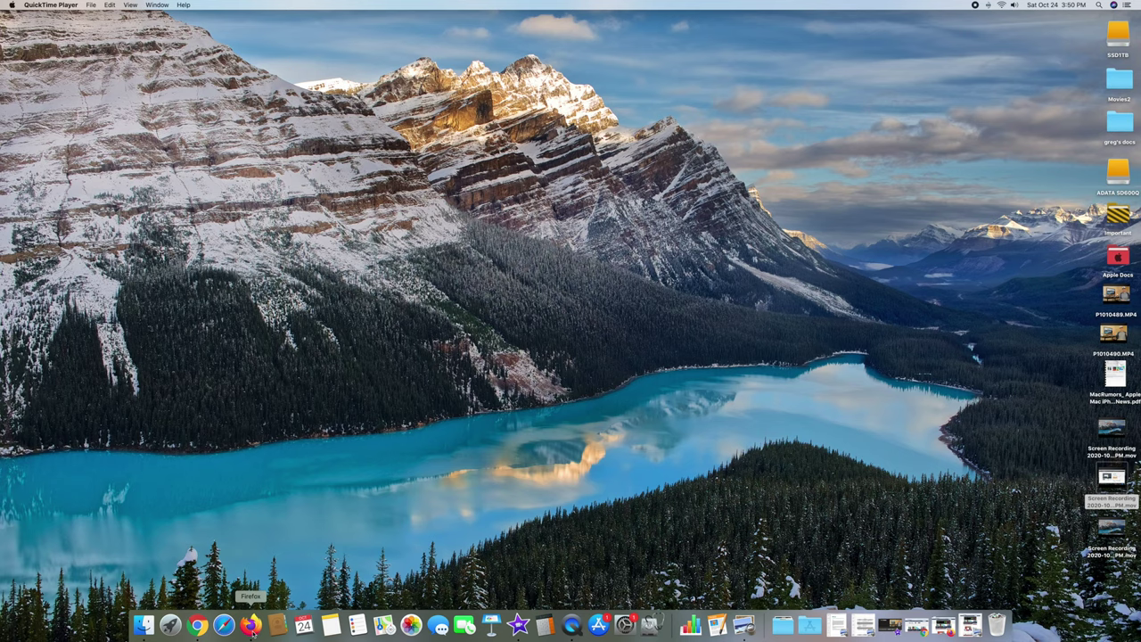
Open Firefox on MacRumors and capture a full-page screenshot via Take a Screenshot.
click(249, 624)
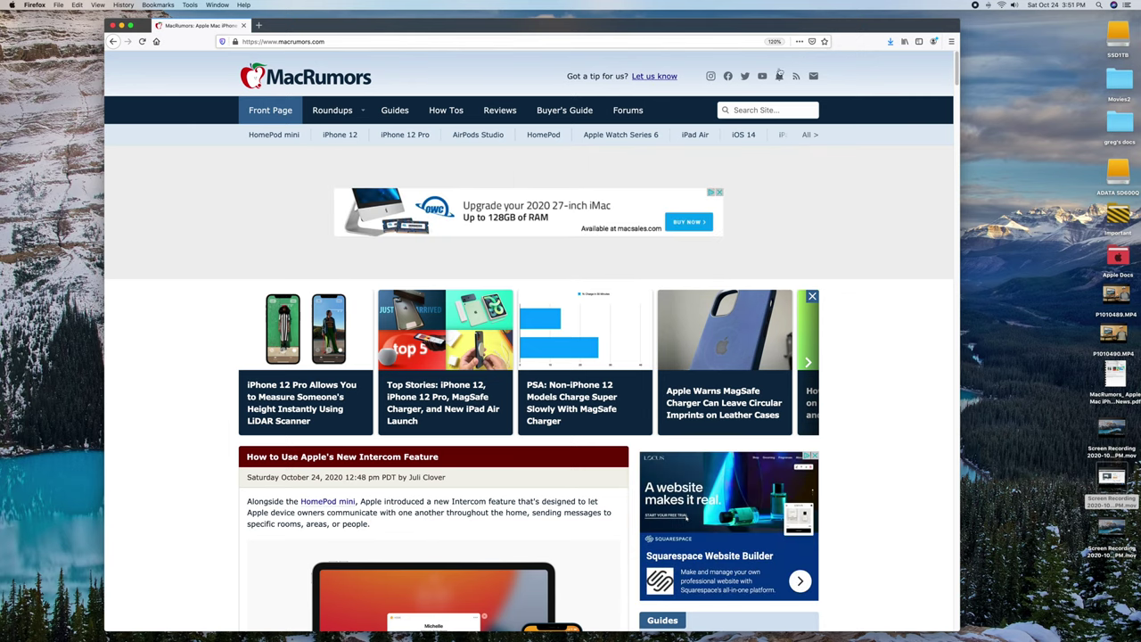
click(799, 41)
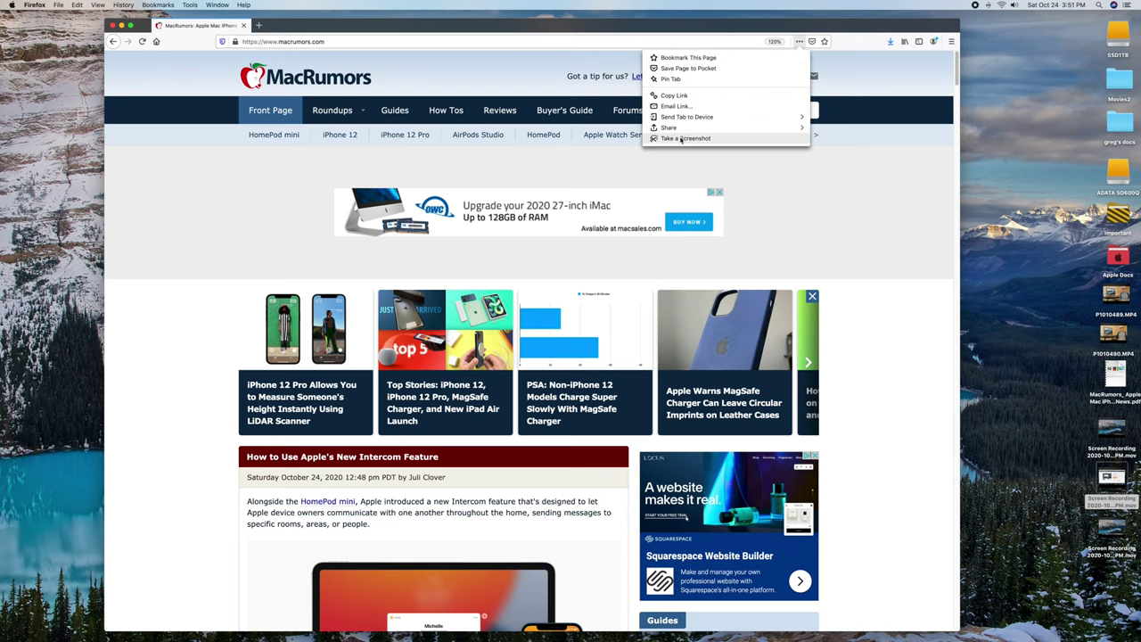
click(681, 139)
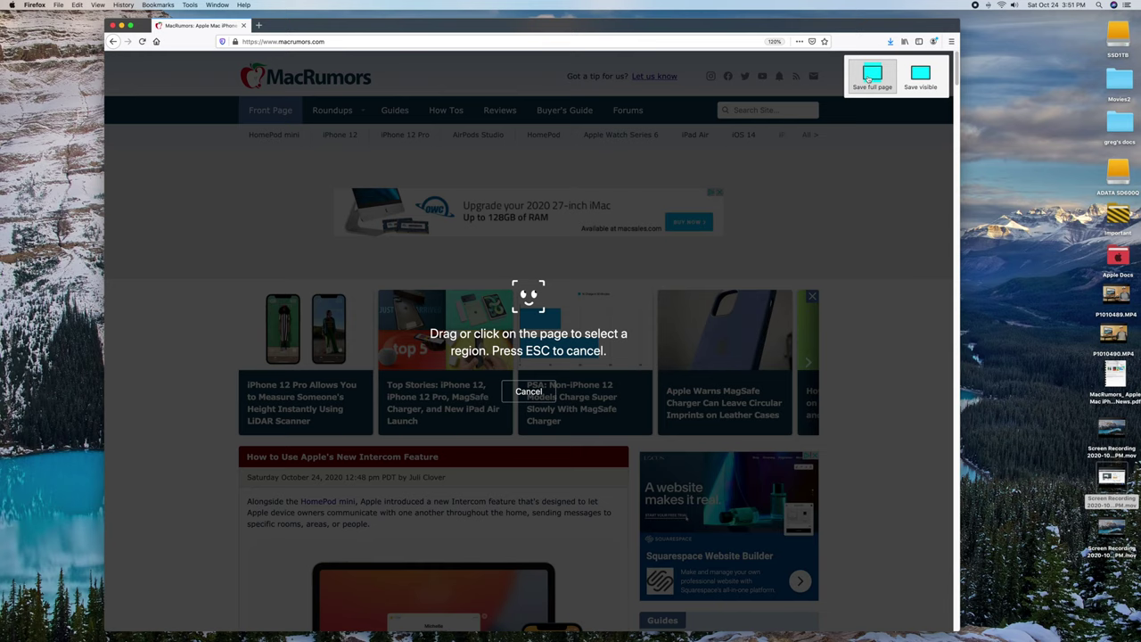
click(870, 77)
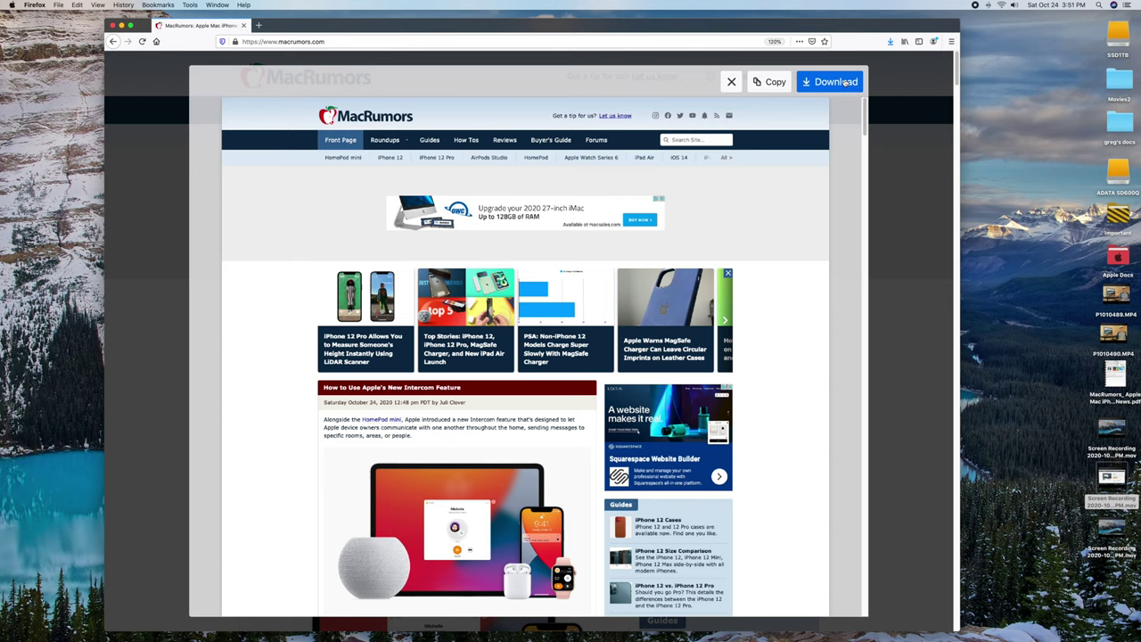
Download the full-page MacRumors screenshot and minimize Firefox.
click(836, 82)
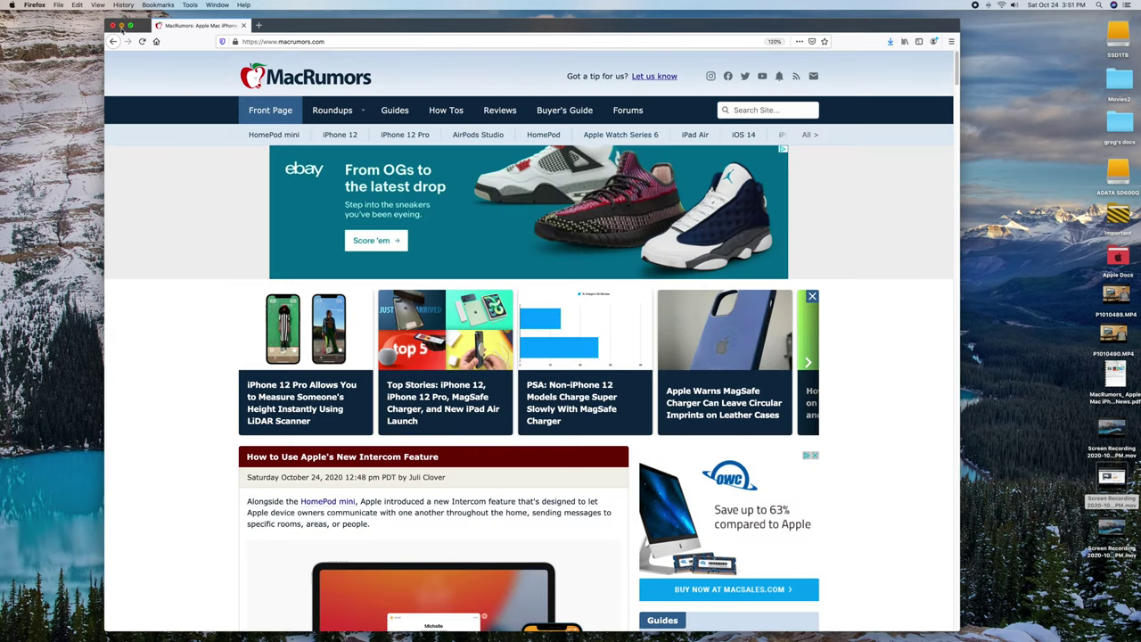
click(123, 25)
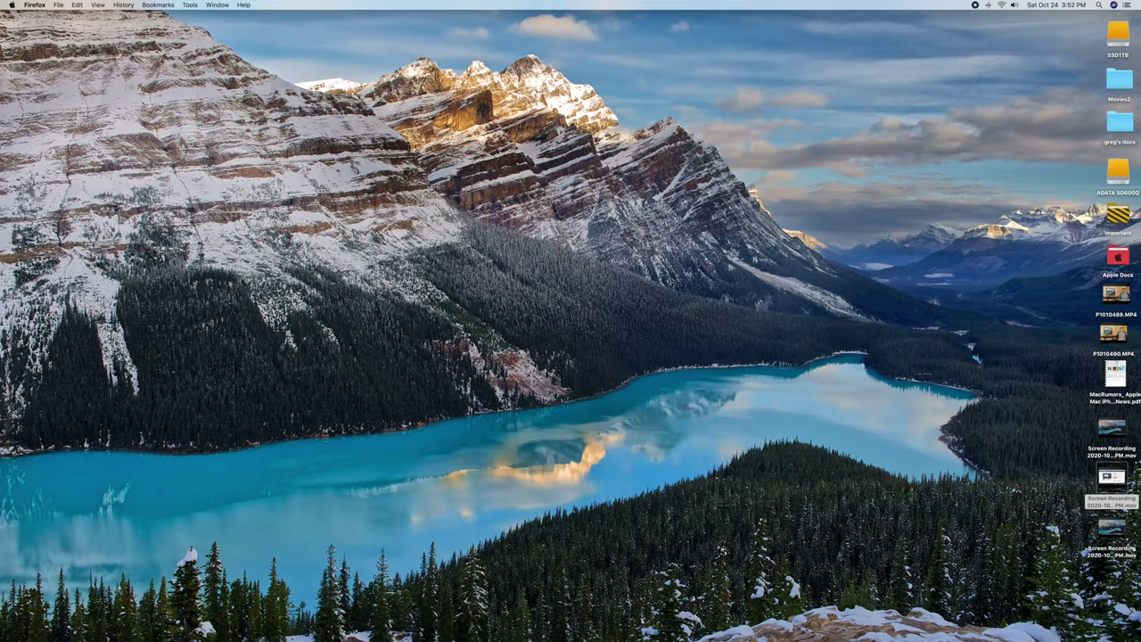
mouse_move(943, 638)
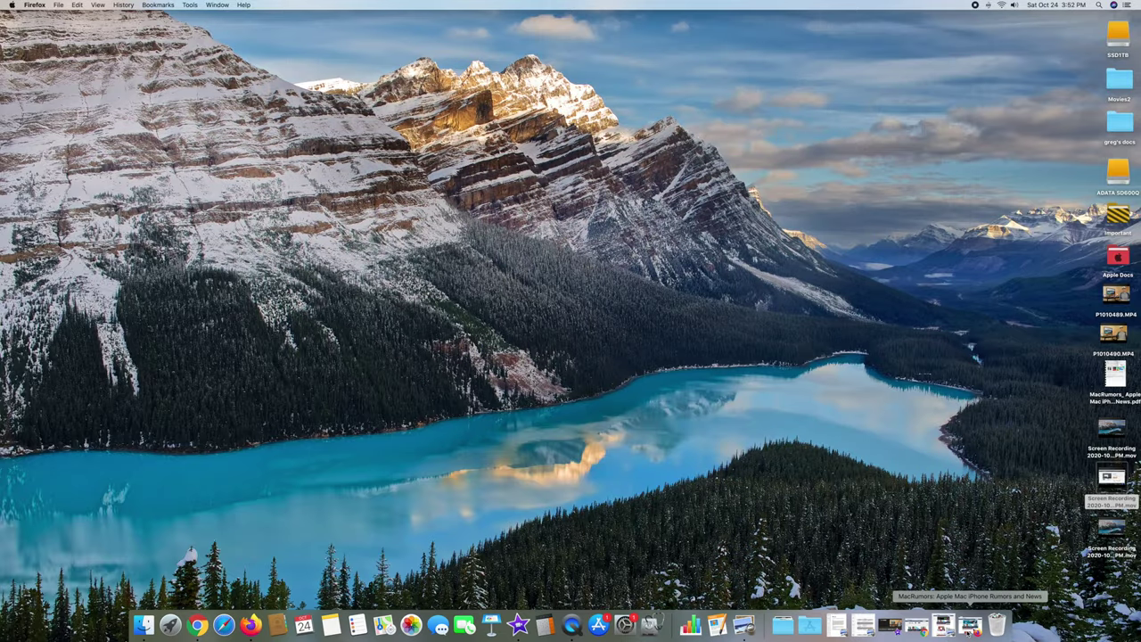
Open the screenshot JPG from the Dock, zoom in, and widen the Preview window.
click(943, 627)
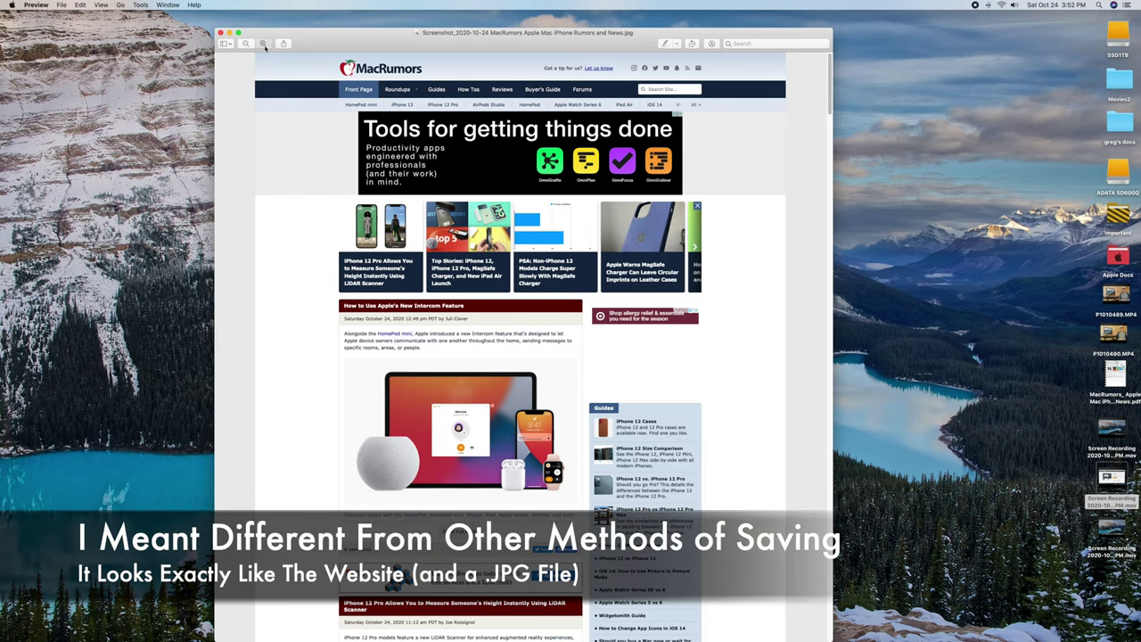
key(super+plus)
key(super+plus)
key(super+plus)
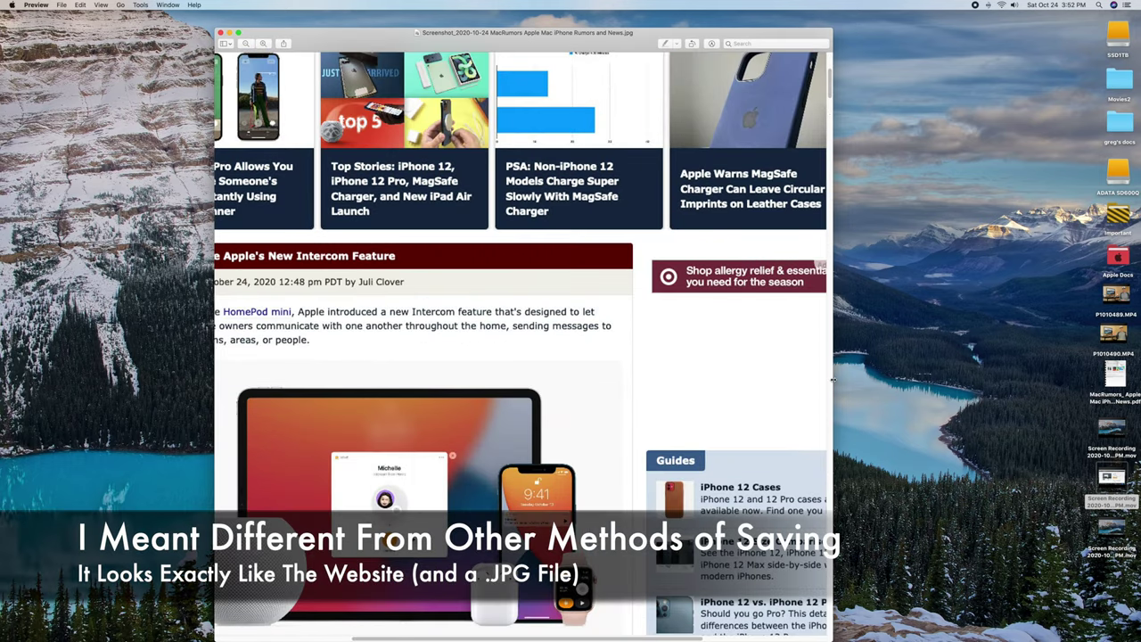
drag(832, 380, 1046, 381)
scroll(534, 268, up, 5)
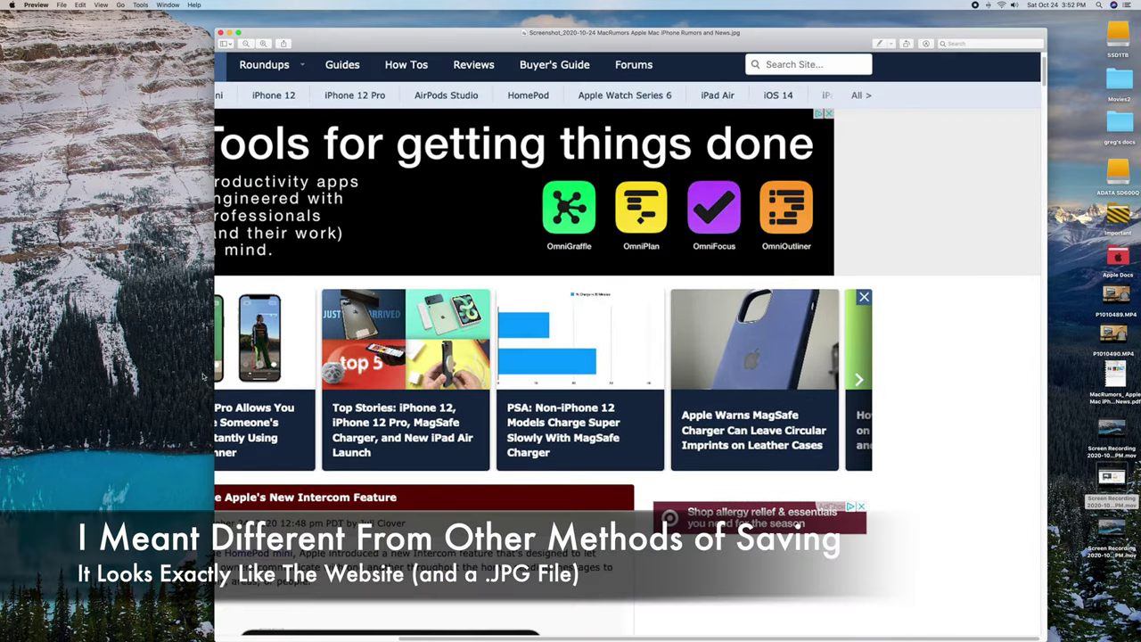
drag(214, 366, 73, 357)
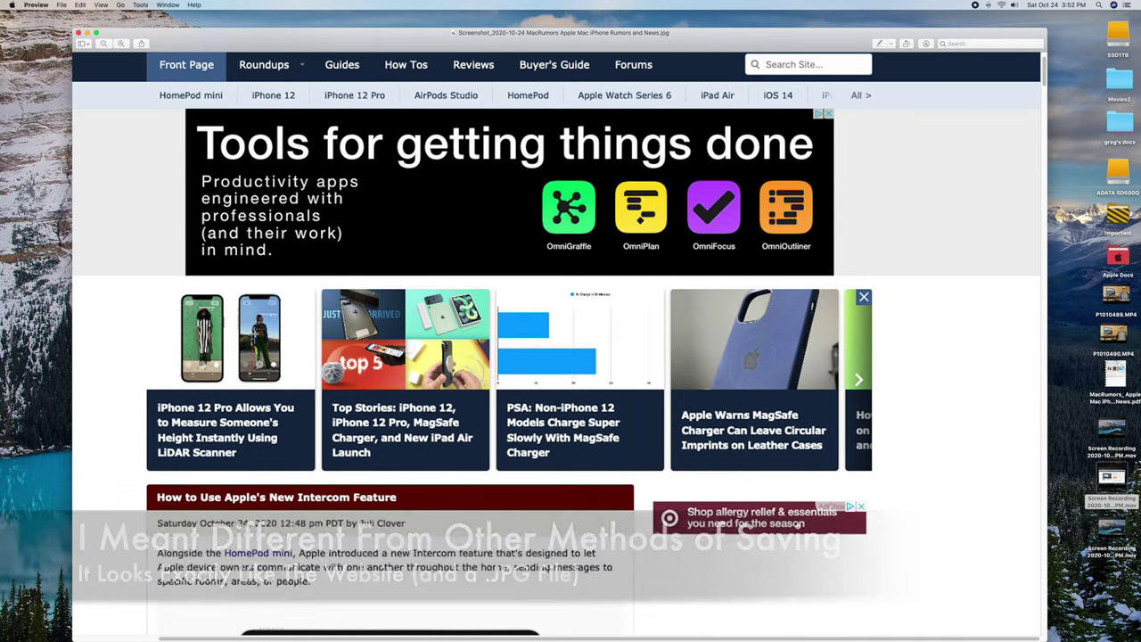
scroll(534, 357, down, 5)
scroll(534, 357, down, 3)
scroll(535, 356, up, 4)
scroll(255, 334, up, 5)
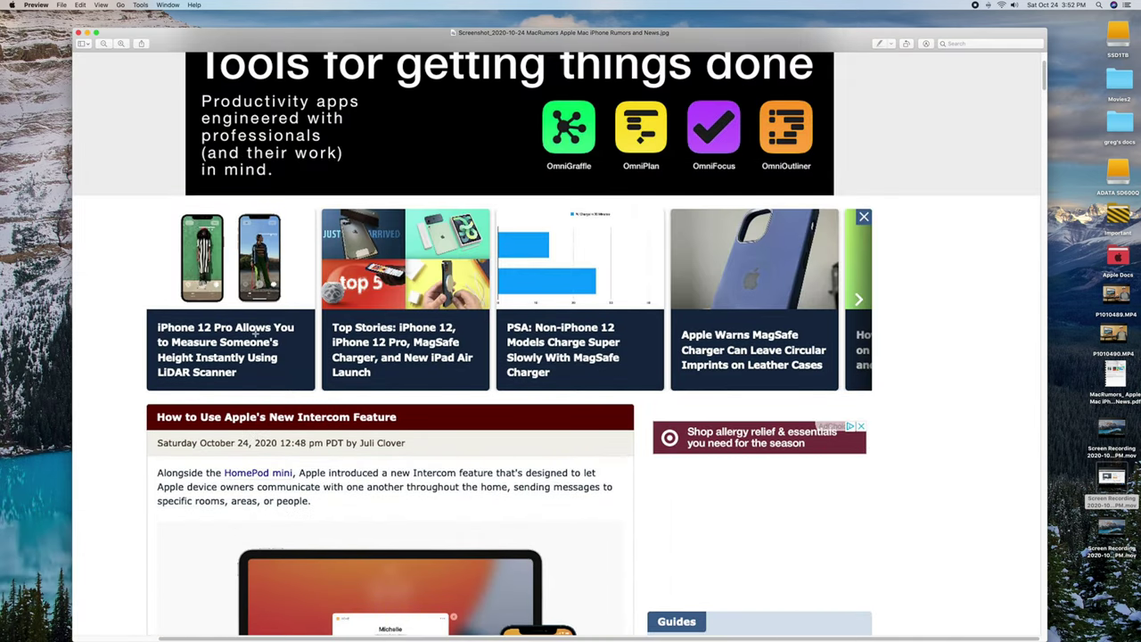
scroll(255, 334, up, 4)
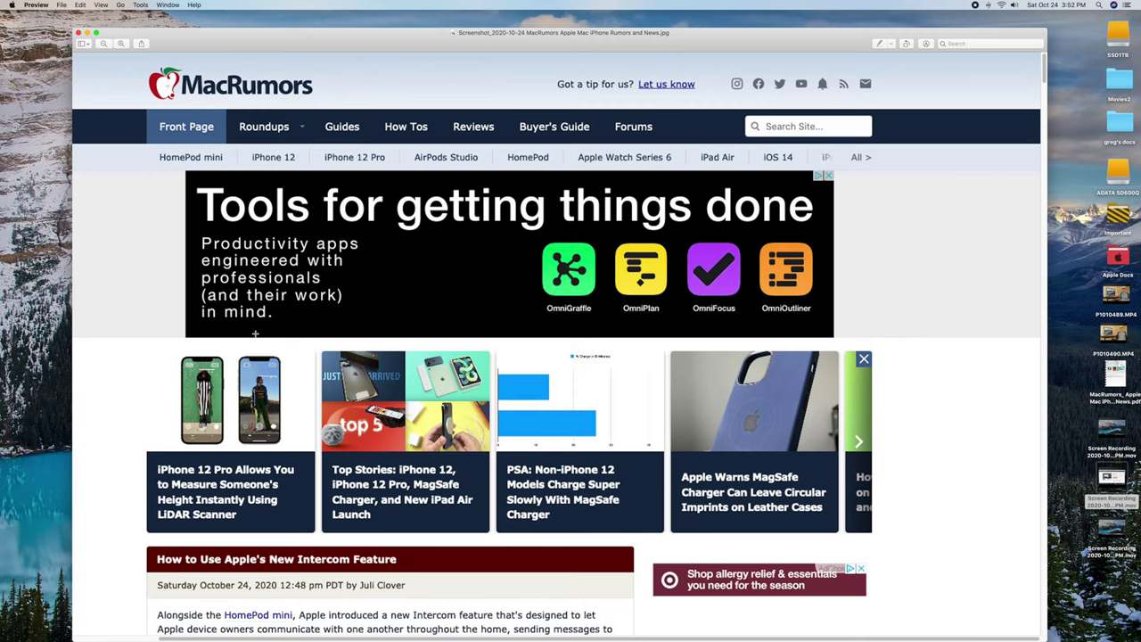